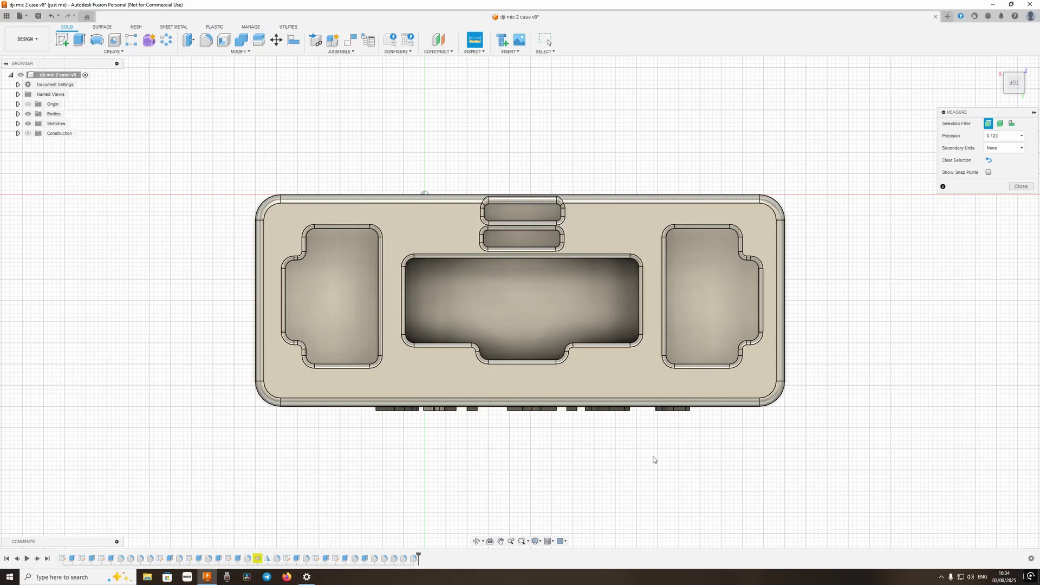
Tilt the case into a 3D view, close Measure, and glance at the saved cloud designs
{"action": "middle_click_drag", "start_coordinate": [652, 460], "coordinate": [657, 442], "text": "shift"}
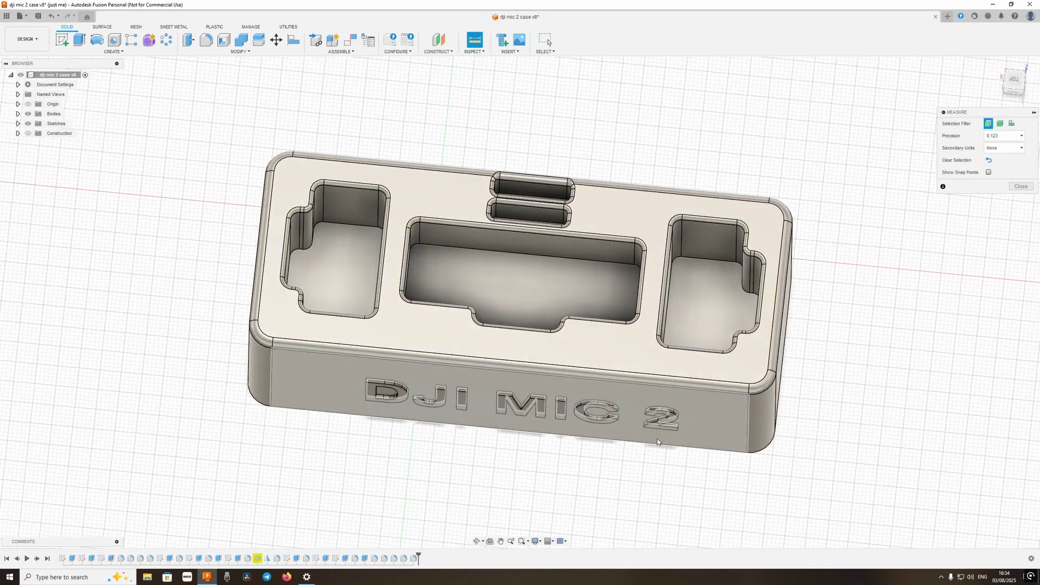
{"action": "left_click", "coordinate": [1014, 187]}
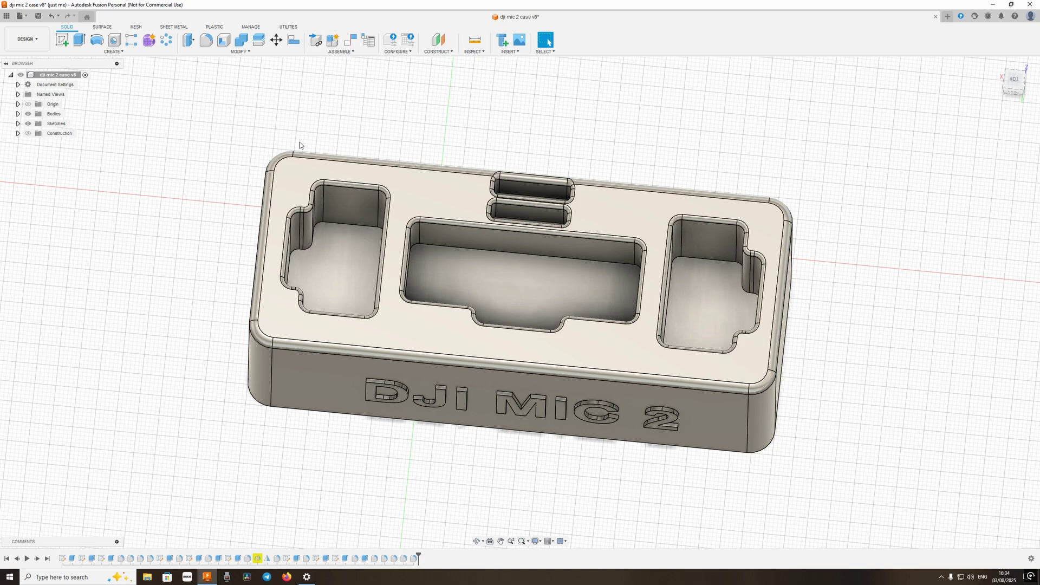
{"action": "left_click", "coordinate": [7, 16]}
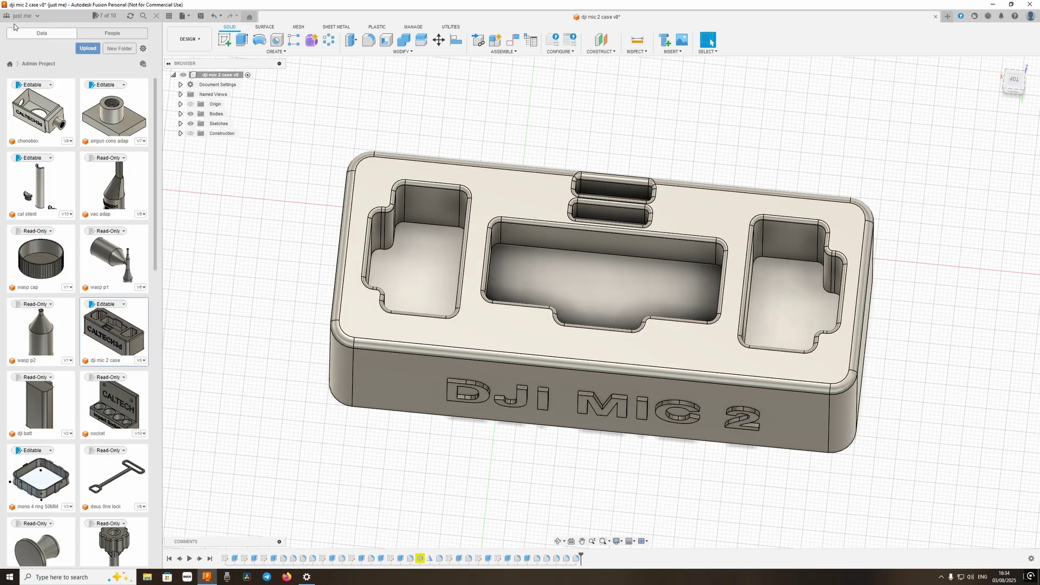
{"action": "left_click", "coordinate": [155, 16]}
Start File > 3D Print with the case body selected as binary STL in millimetres and confirm
{"action": "left_click", "coordinate": [19, 15]}
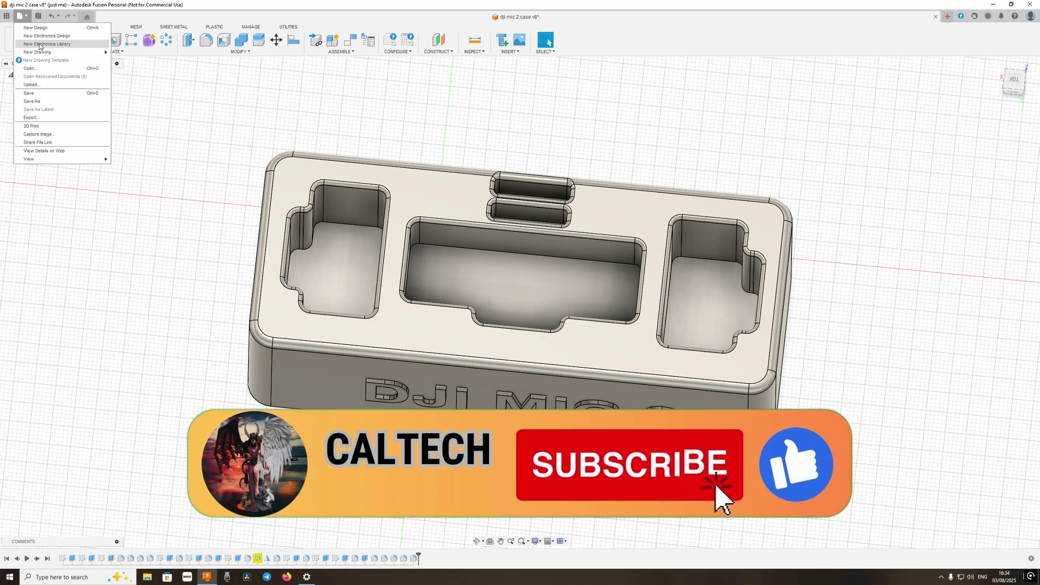
{"action": "left_click", "coordinate": [33, 126]}
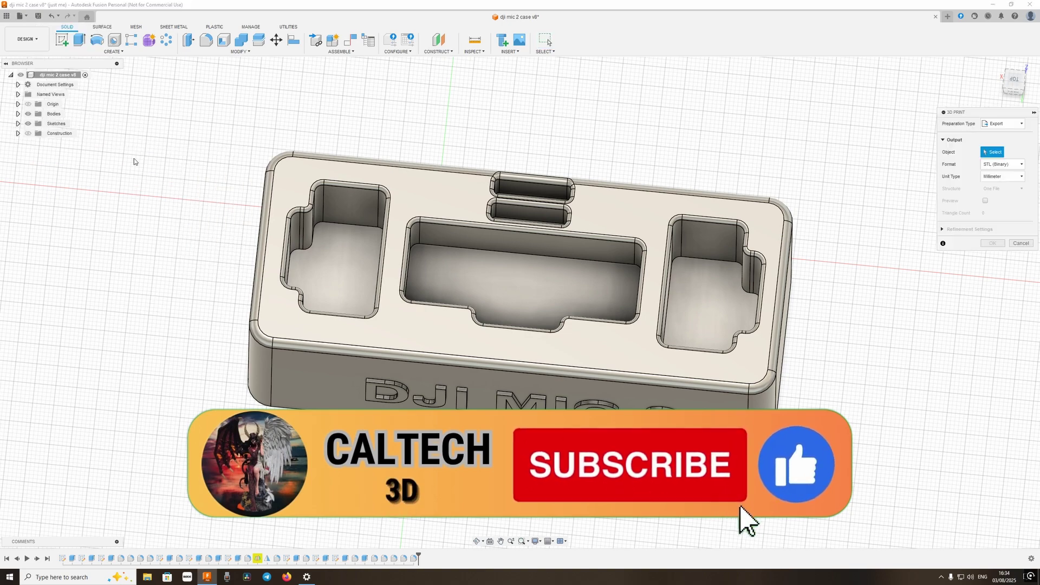
{"action": "left_click", "coordinate": [697, 384]}
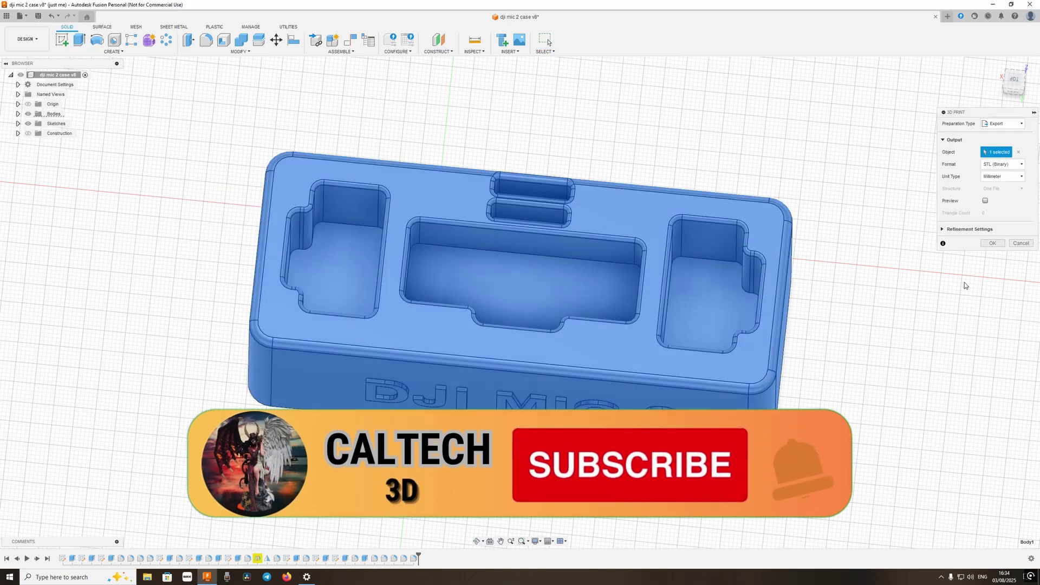
{"action": "left_click", "coordinate": [993, 243]}
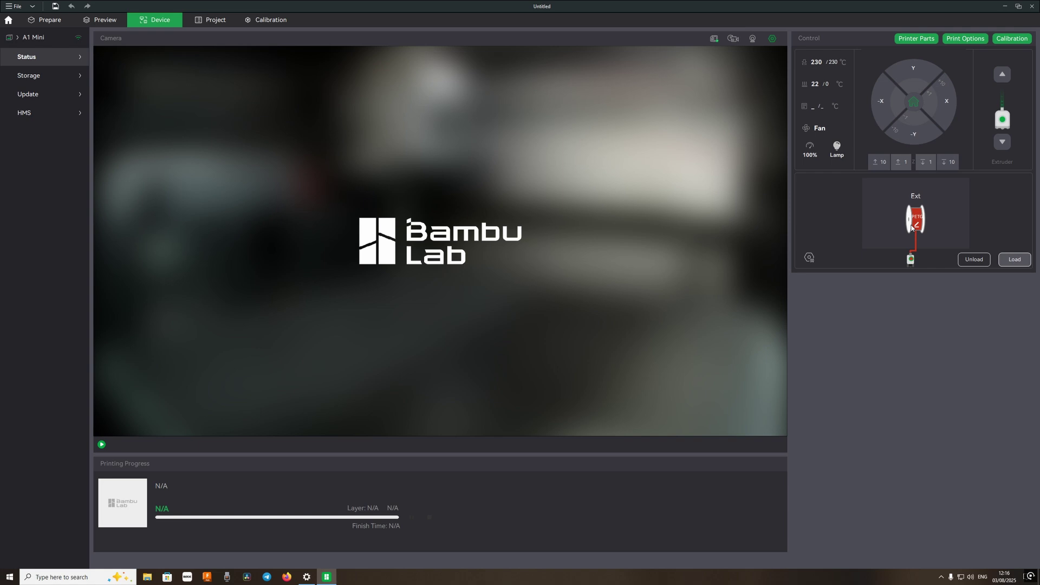
Set the external spool's filament to Bambu PETG Basic and apply it
{"action": "left_click", "coordinate": [911, 225]}
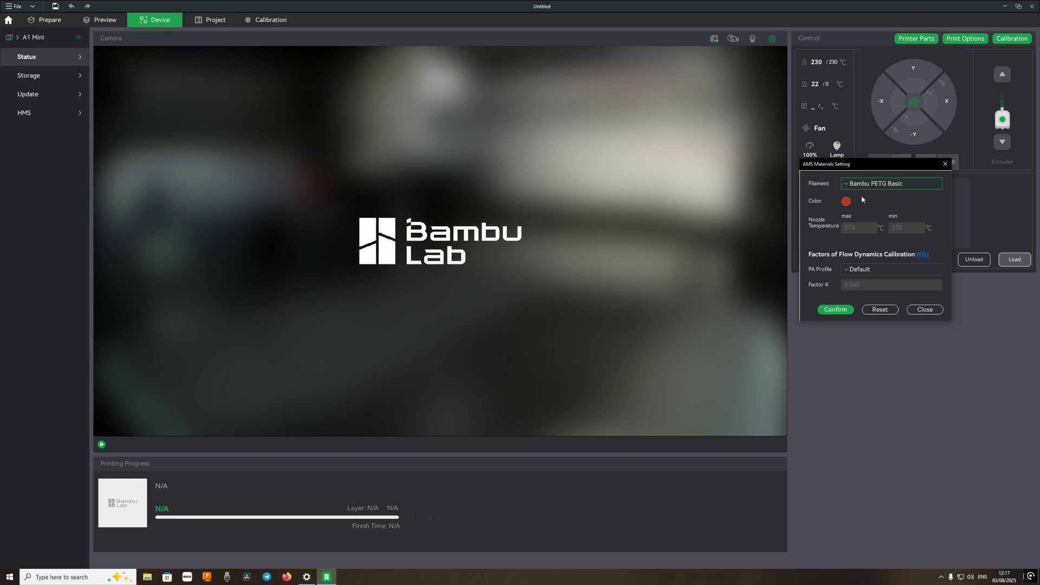
{"action": "left_click", "coordinate": [884, 186]}
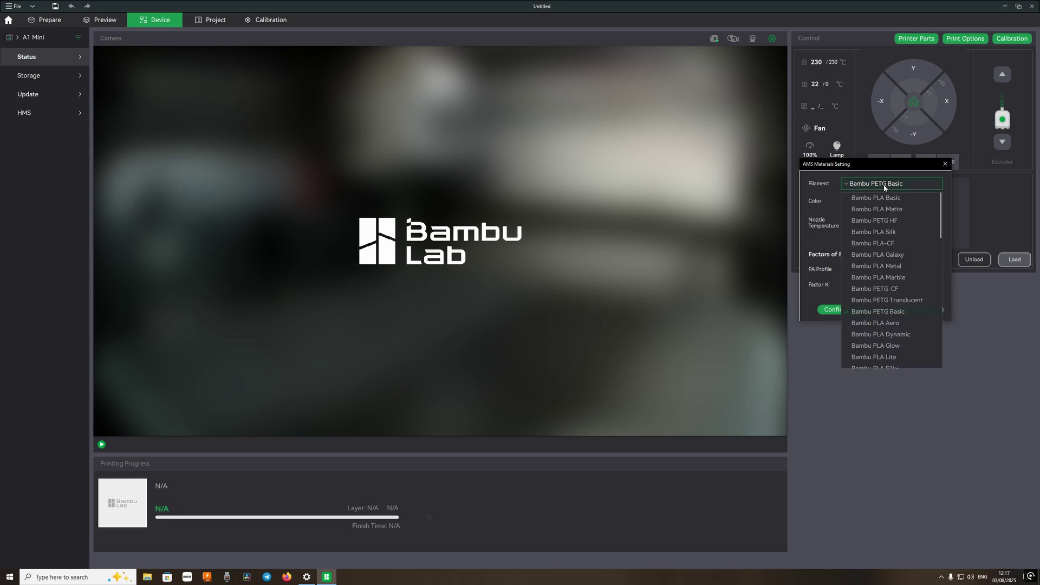
{"action": "left_click", "coordinate": [884, 187]}
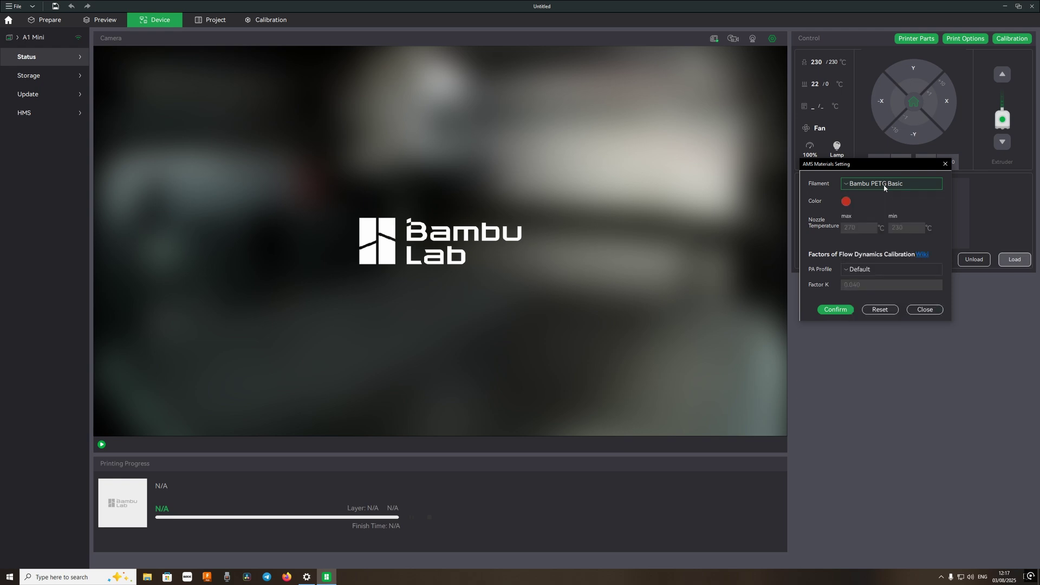
{"action": "left_click", "coordinate": [828, 313]}
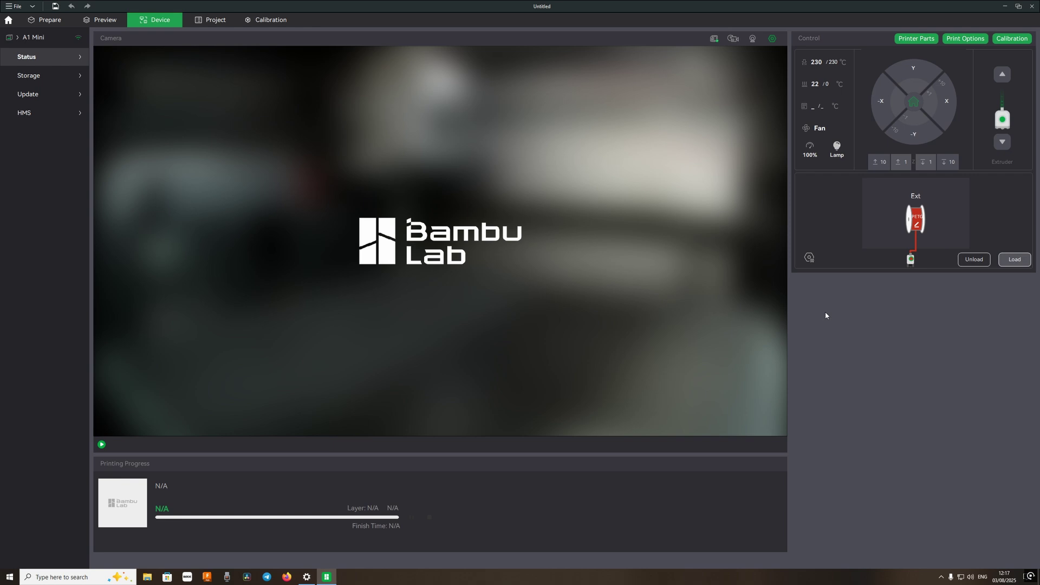
{"action": "left_click", "coordinate": [34, 24]}
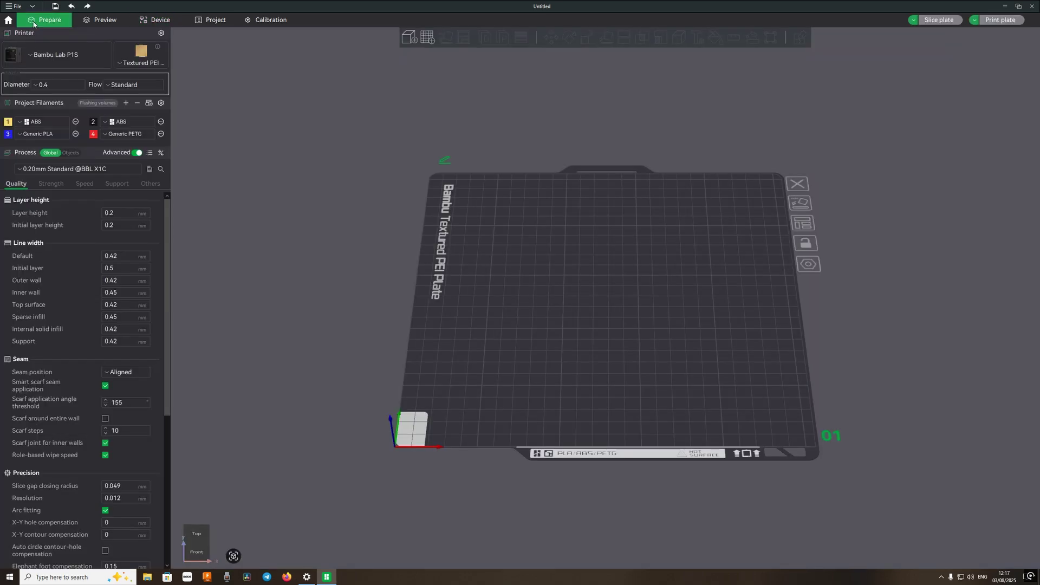
{"action": "left_click", "coordinate": [114, 169]}
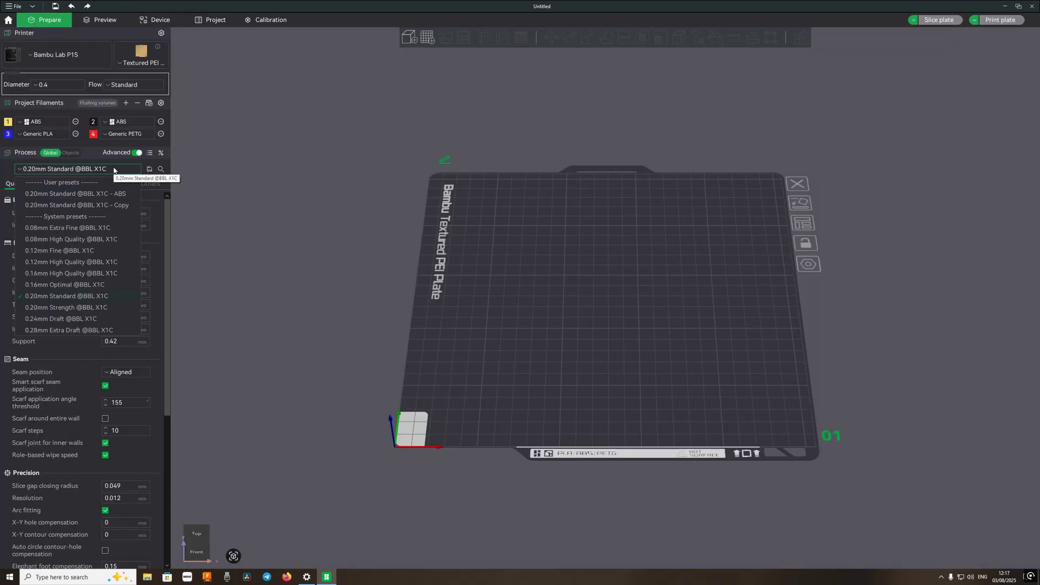
{"action": "left_click", "coordinate": [60, 63]}
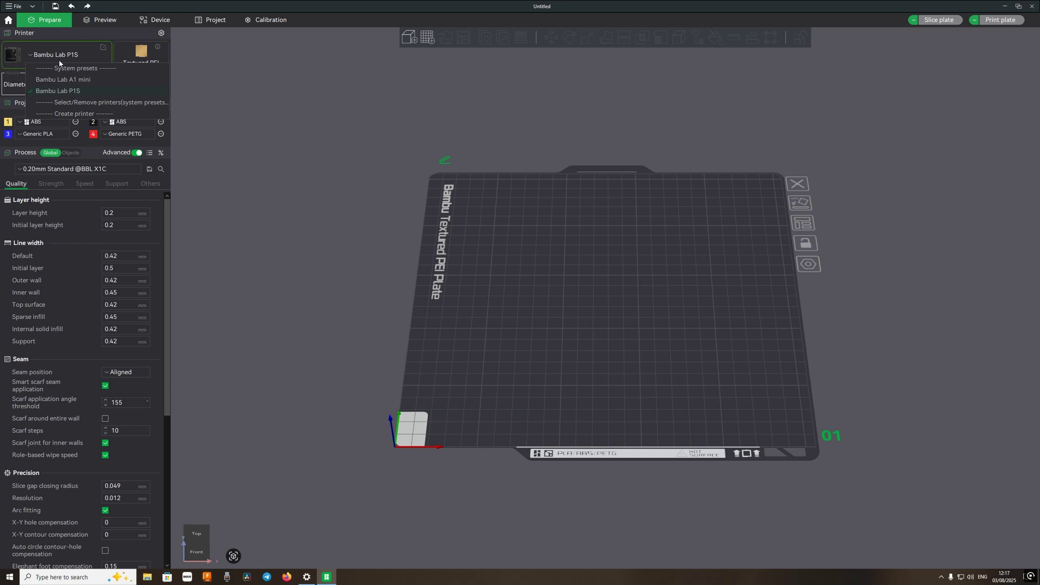
{"action": "left_click", "coordinate": [67, 79]}
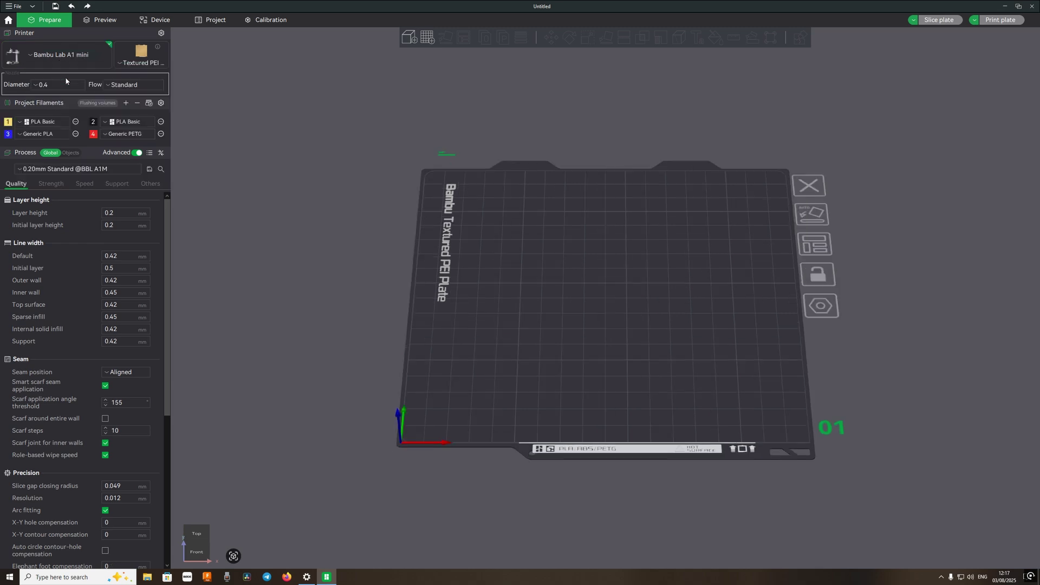
{"action": "left_click", "coordinate": [107, 170]}
{"action": "left_click", "coordinate": [111, 194]}
Import the dji mic 2 case STL onto the build plate
{"action": "left_click", "coordinate": [407, 37]}
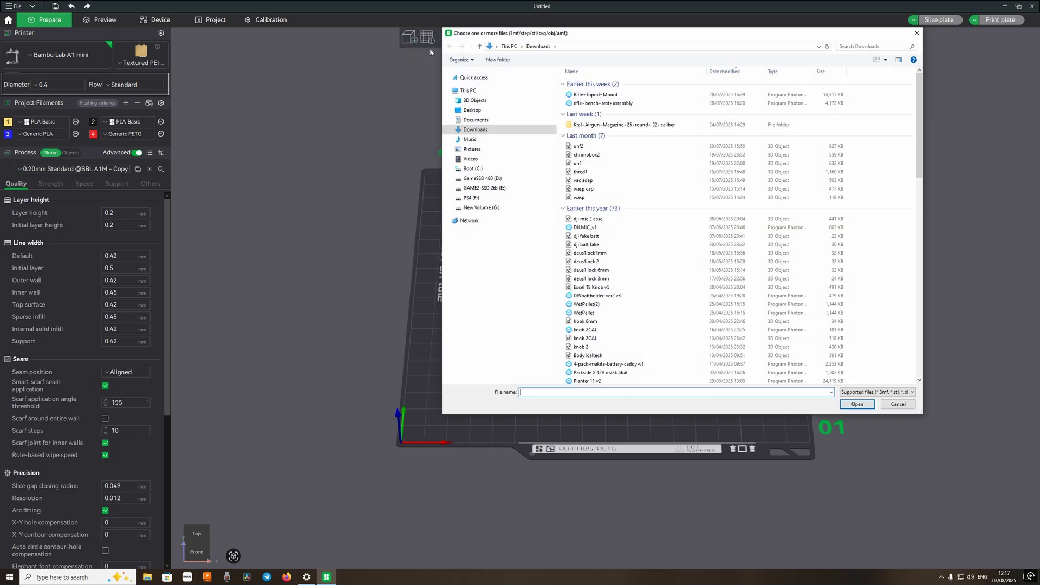
{"action": "double_click", "coordinate": [592, 218]}
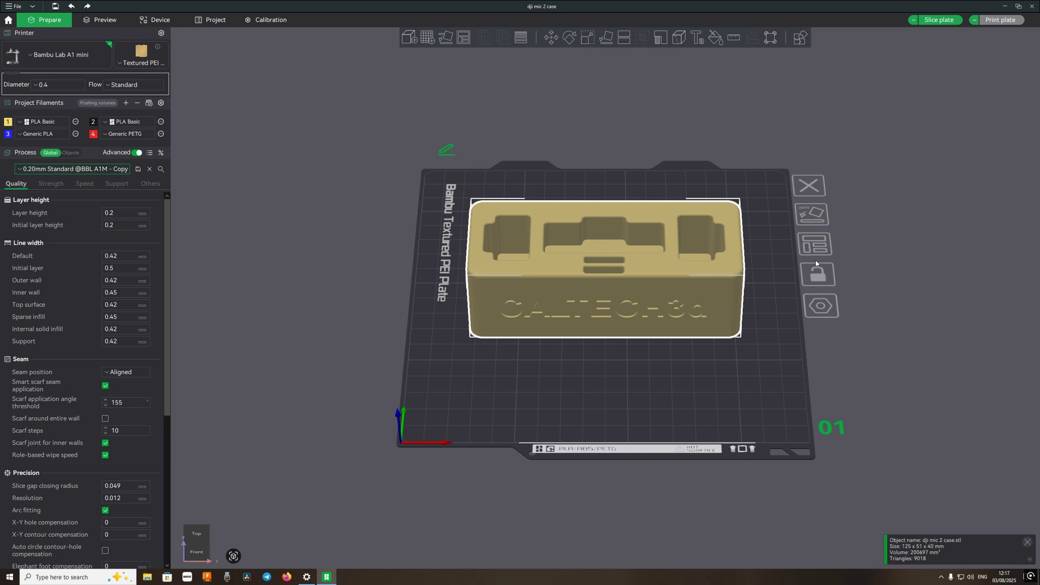
Synchronize the filament list from the AMS, overwriting project filaments with the printer's PETG Basic
{"action": "right_click", "coordinate": [675, 312]}
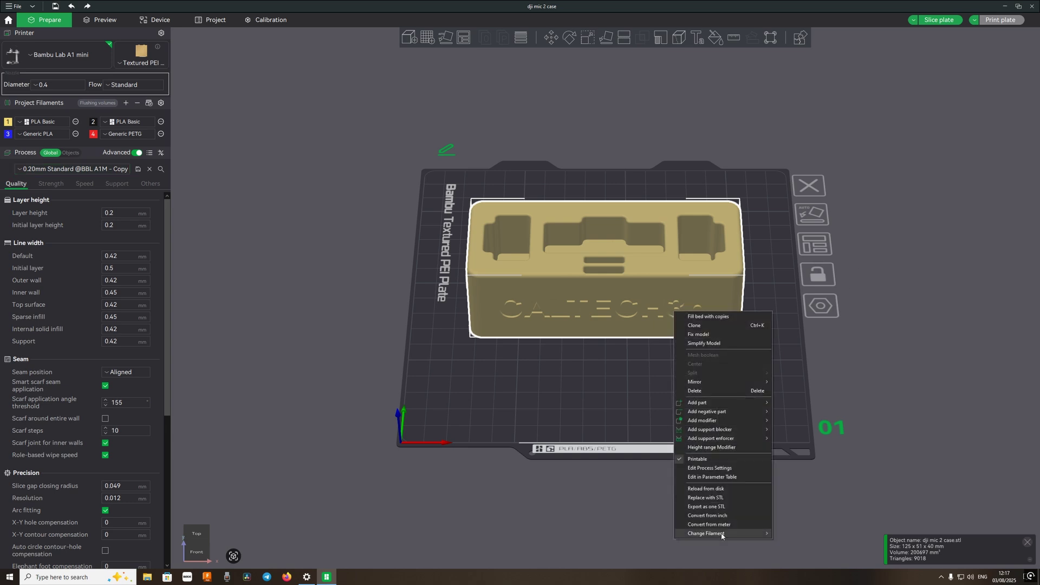
{"action": "mouse_move", "coordinate": [706, 533]}
{"action": "left_click", "coordinate": [297, 352]}
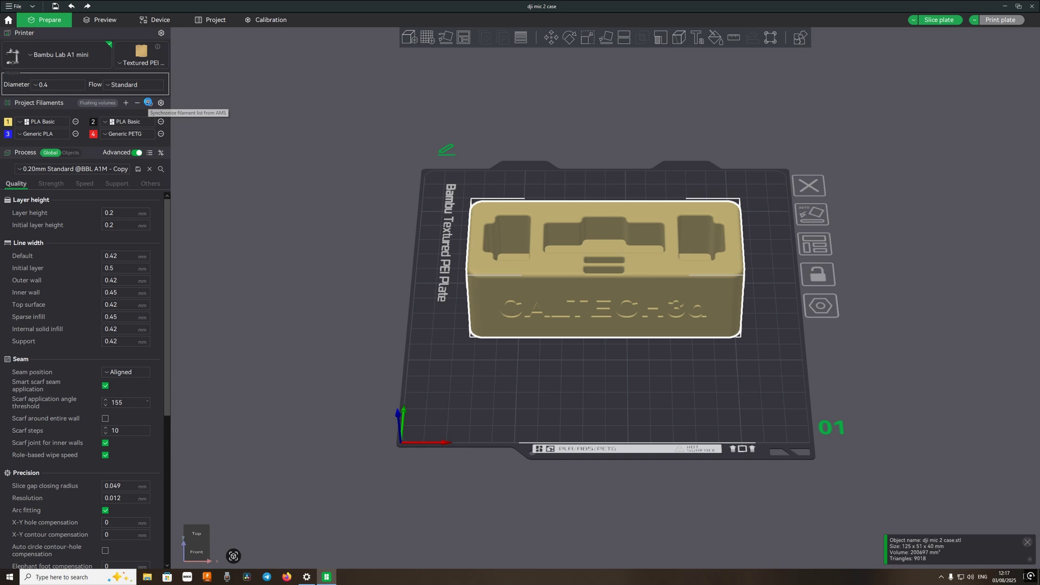
{"action": "left_click", "coordinate": [148, 102]}
{"action": "left_click", "coordinate": [535, 157]}
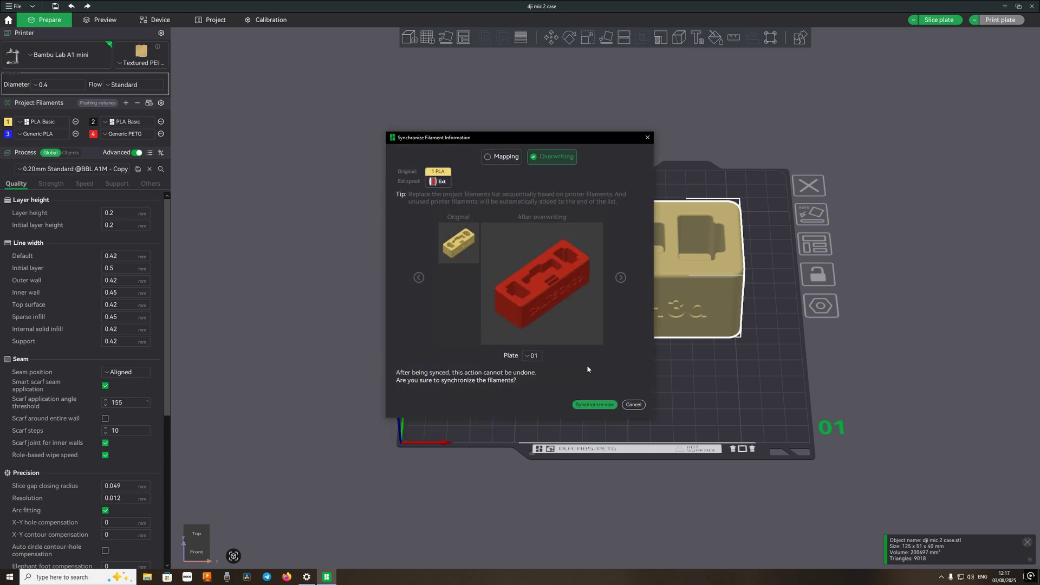
{"action": "left_click", "coordinate": [591, 405]}
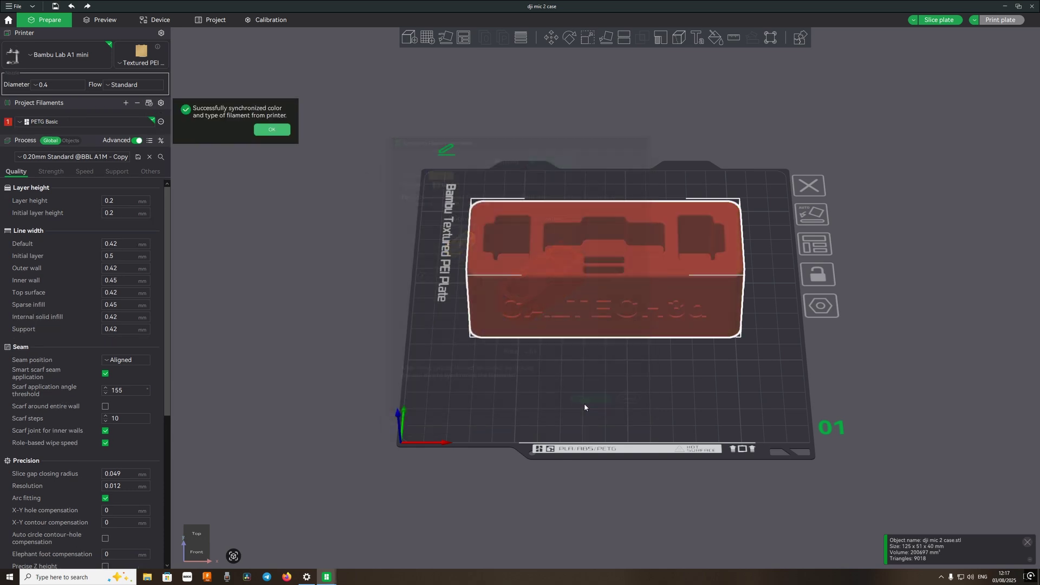
{"action": "left_click", "coordinate": [271, 131]}
Review the others, support, speed, strength and quality process settings, then deselect the case
{"action": "mouse_move", "coordinate": [362, 320]}
{"action": "left_mouse_down"}
{"action": "mouse_move", "coordinate": [254, 312]}
{"action": "mouse_move", "coordinate": [162, 258]}
{"action": "left_mouse_up"}
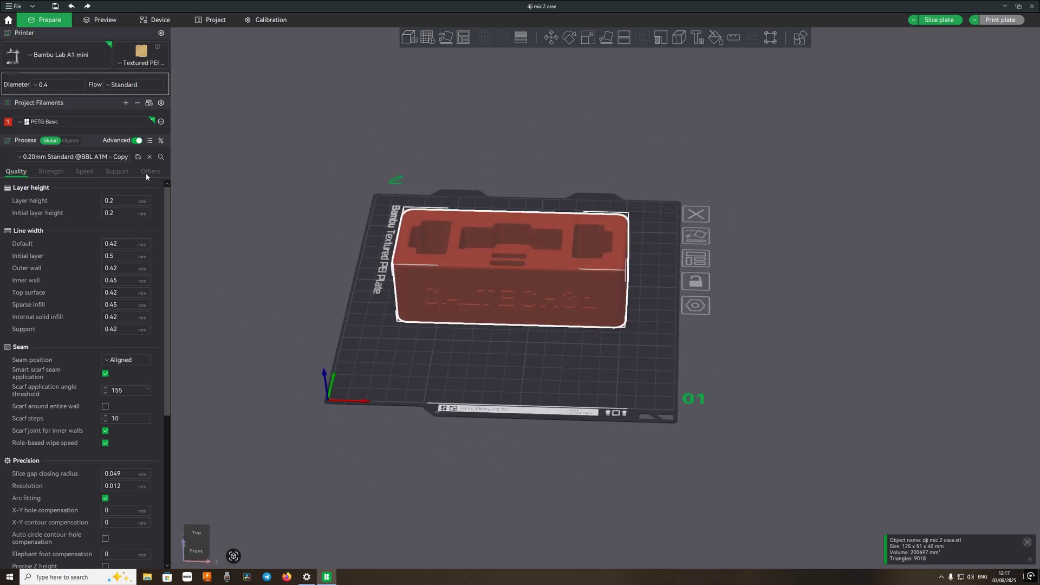
{"action": "left_click", "coordinate": [148, 172]}
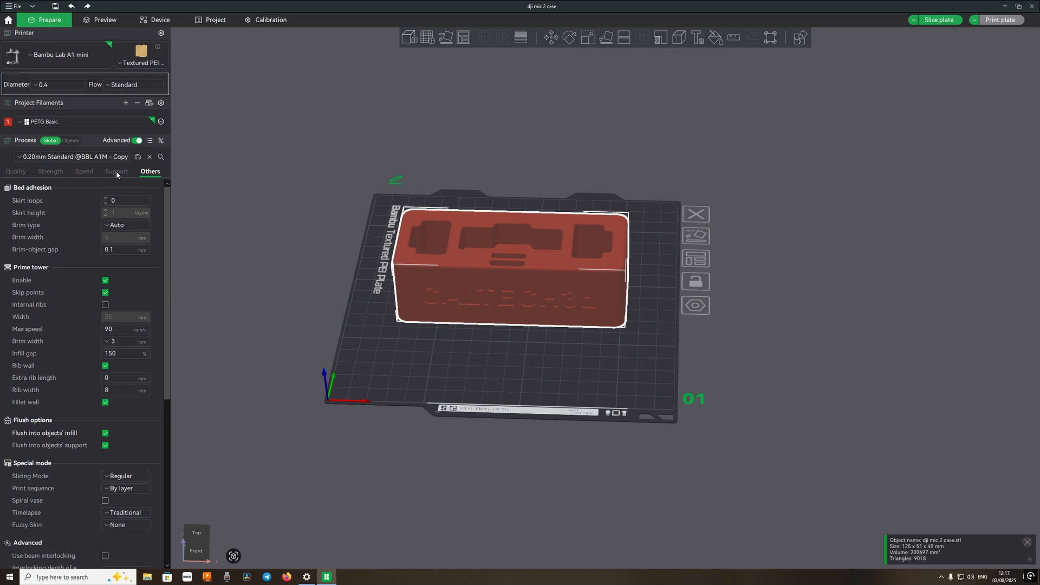
{"action": "left_click", "coordinate": [117, 172]}
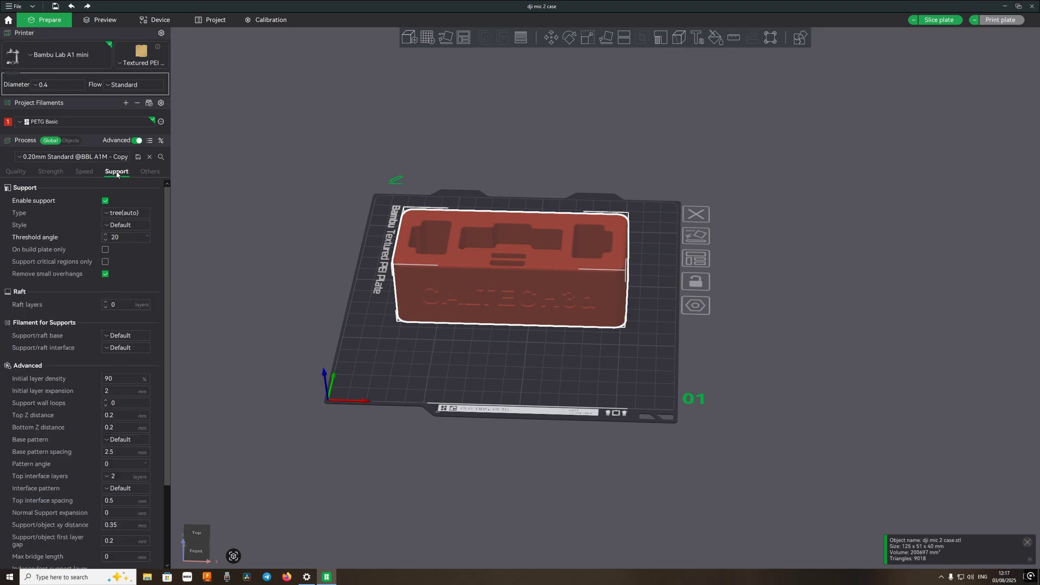
{"action": "left_click", "coordinate": [84, 173]}
{"action": "left_click", "coordinate": [48, 172]}
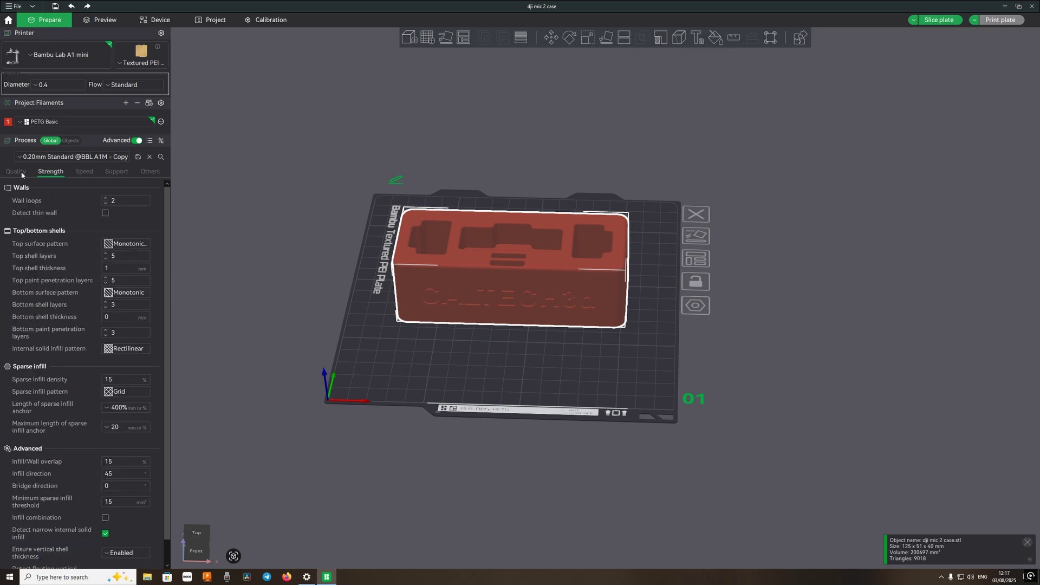
{"action": "left_click", "coordinate": [16, 171]}
{"action": "key", "text": "Escape"}
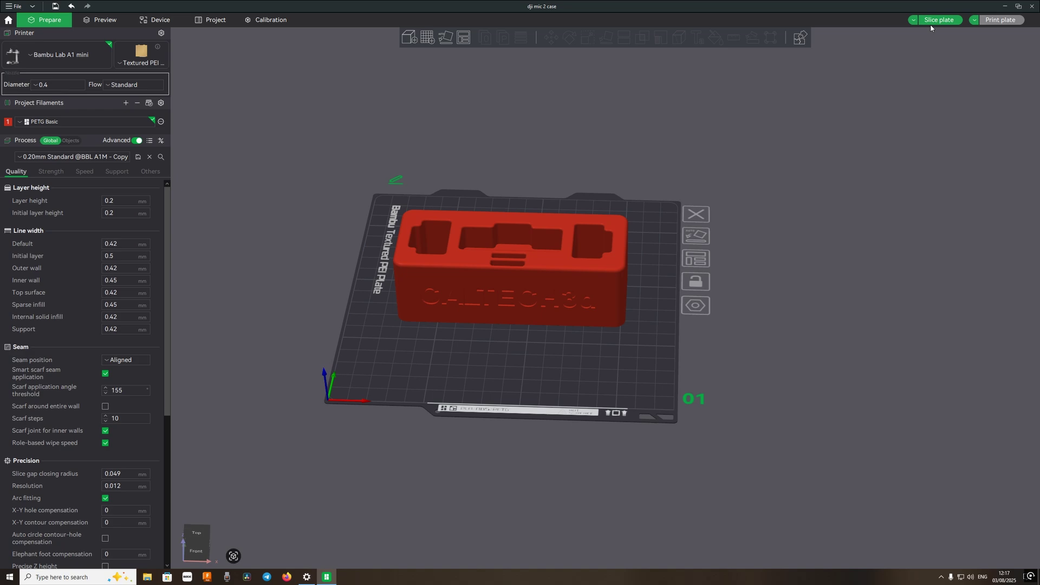
Slice the plate for a 2h24m, 65.57 g PETG estimate and inspect the sliced case
{"action": "left_click_drag", "start_coordinate": [865, 274], "coordinate": [948, 270]}
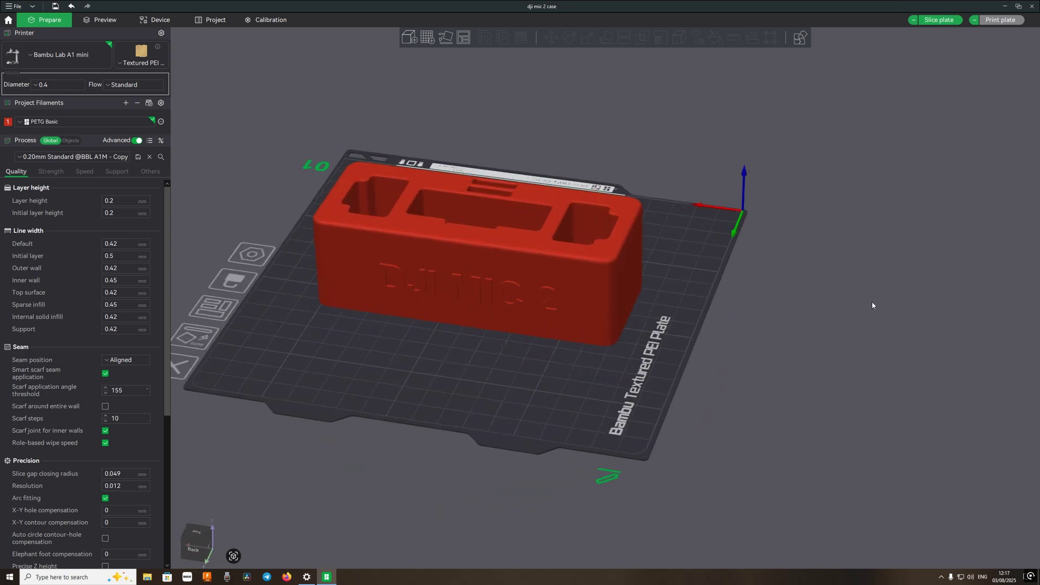
{"action": "mouse_move", "coordinate": [868, 308]}
{"action": "left_mouse_down"}
{"action": "mouse_move", "coordinate": [790, 331]}
{"action": "mouse_move", "coordinate": [774, 323]}
{"action": "left_mouse_up"}
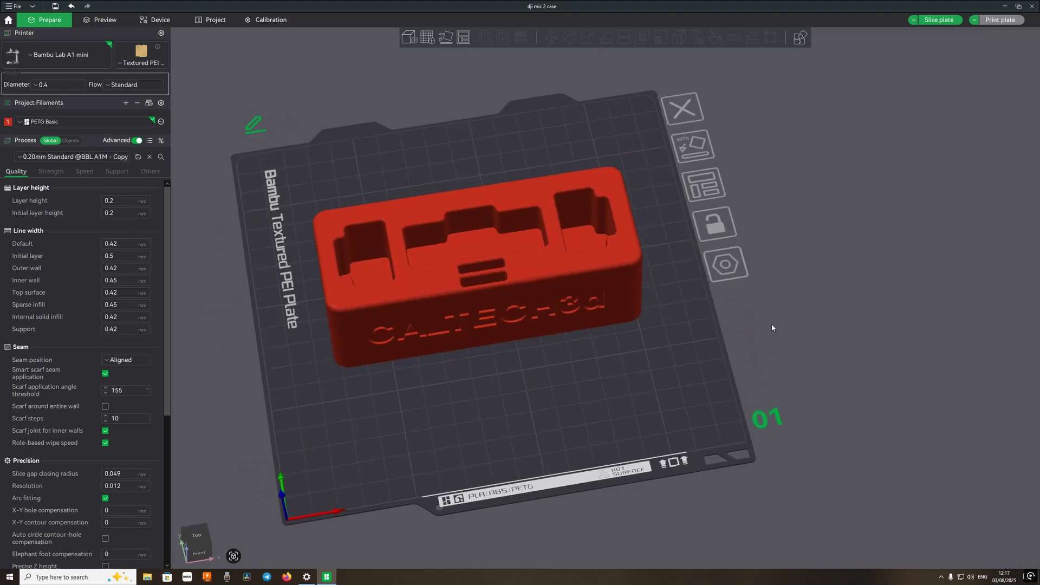
{"action": "right_click_drag", "start_coordinate": [775, 323], "coordinate": [832, 308]}
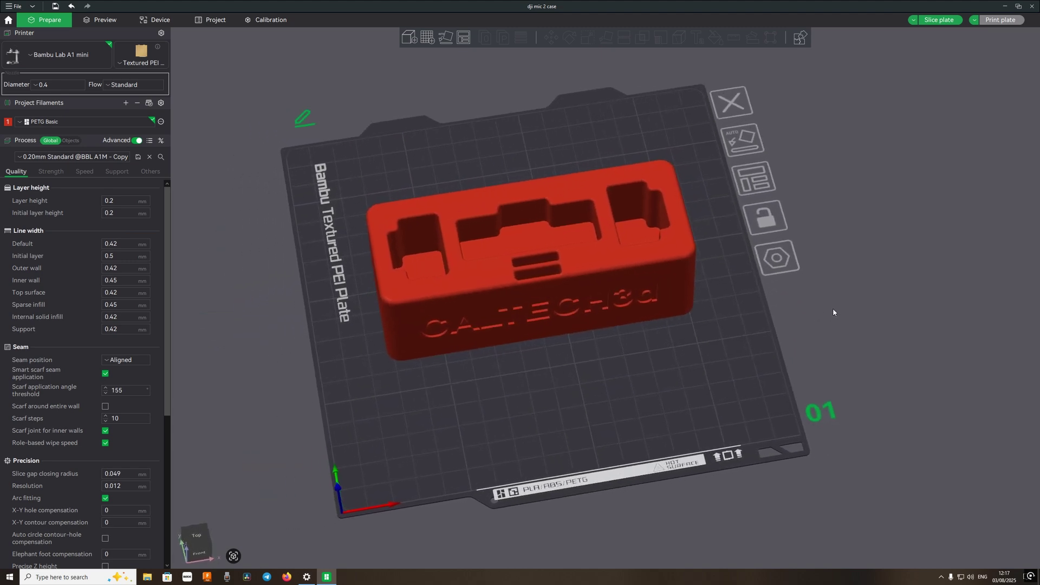
{"action": "left_click", "coordinate": [941, 22]}
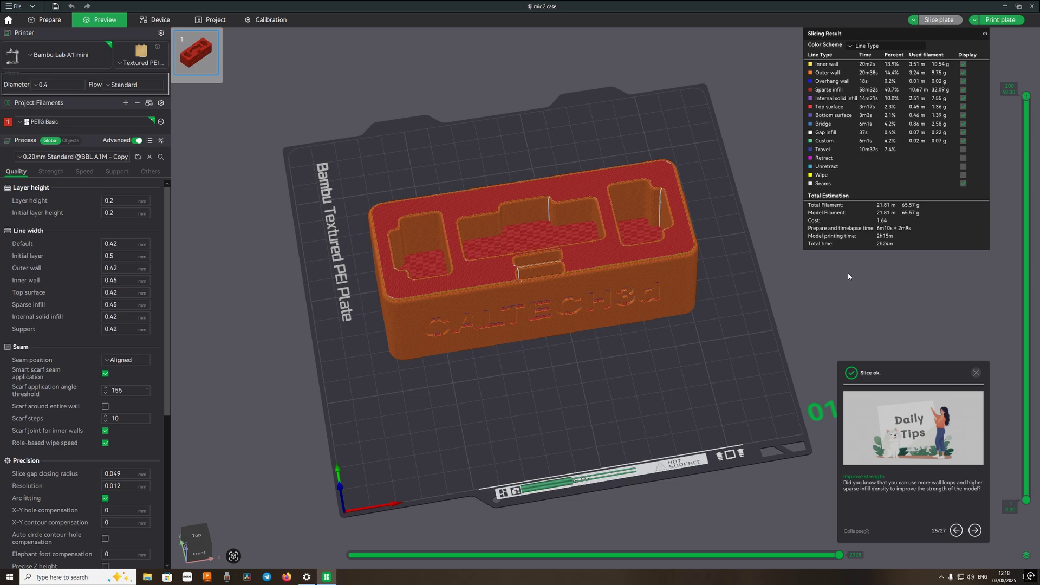
{"action": "left_click_drag", "start_coordinate": [849, 272], "coordinate": [829, 286]}
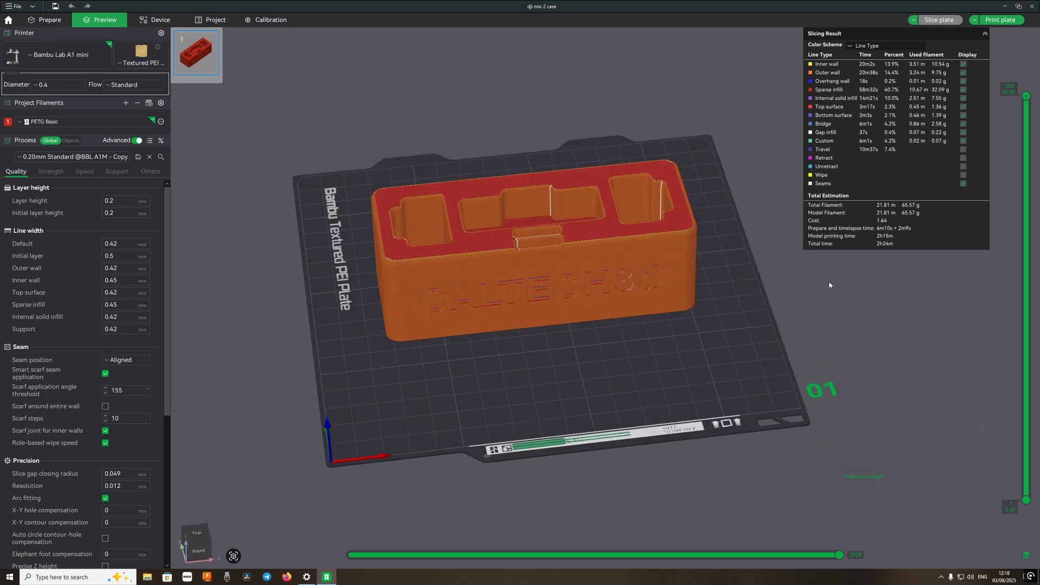
{"action": "middle_click_drag", "start_coordinate": [830, 285], "coordinate": [778, 294]}
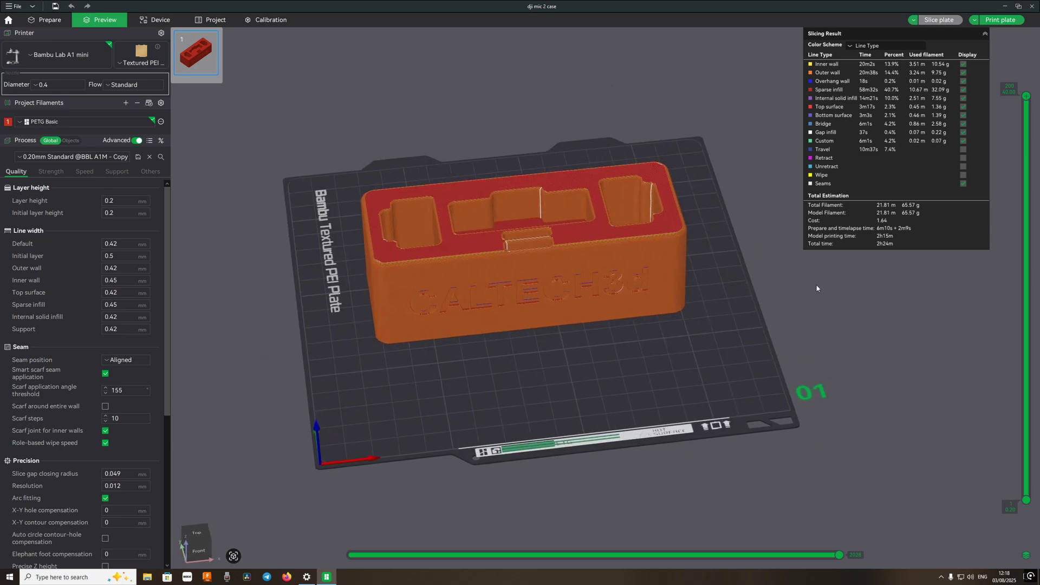
Bring up the Send print job window targeting the A1 Mini
{"action": "left_click", "coordinate": [994, 22]}
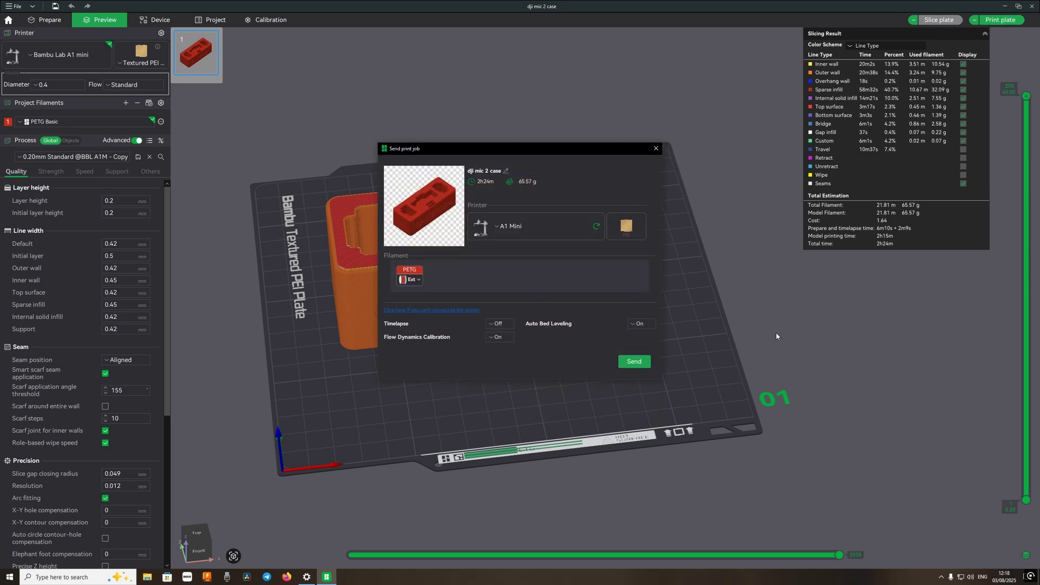